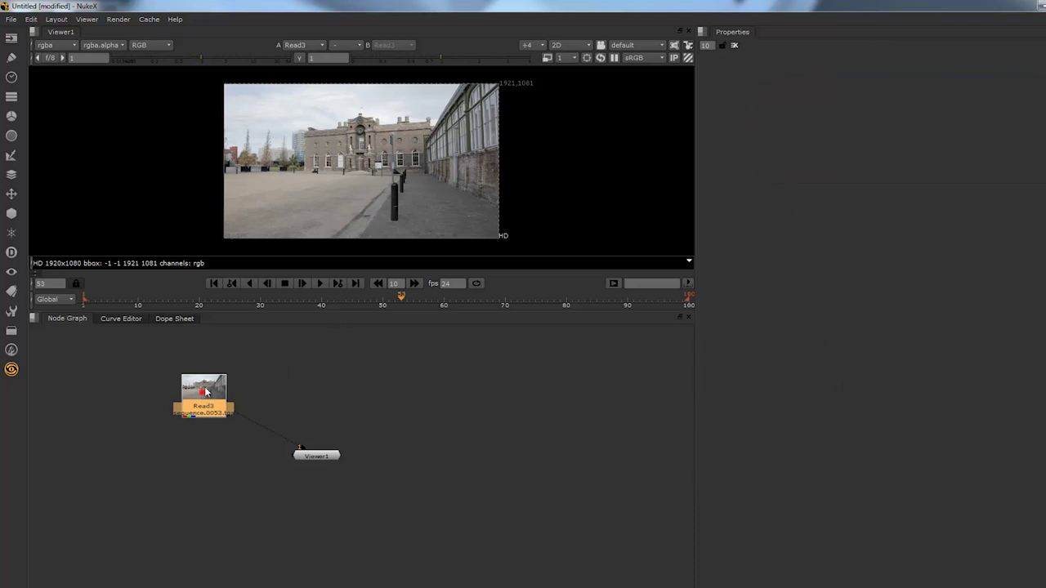
Step: Play through the Read3 footage and examine the round windows on the building's facade up close
left_click(320, 285)
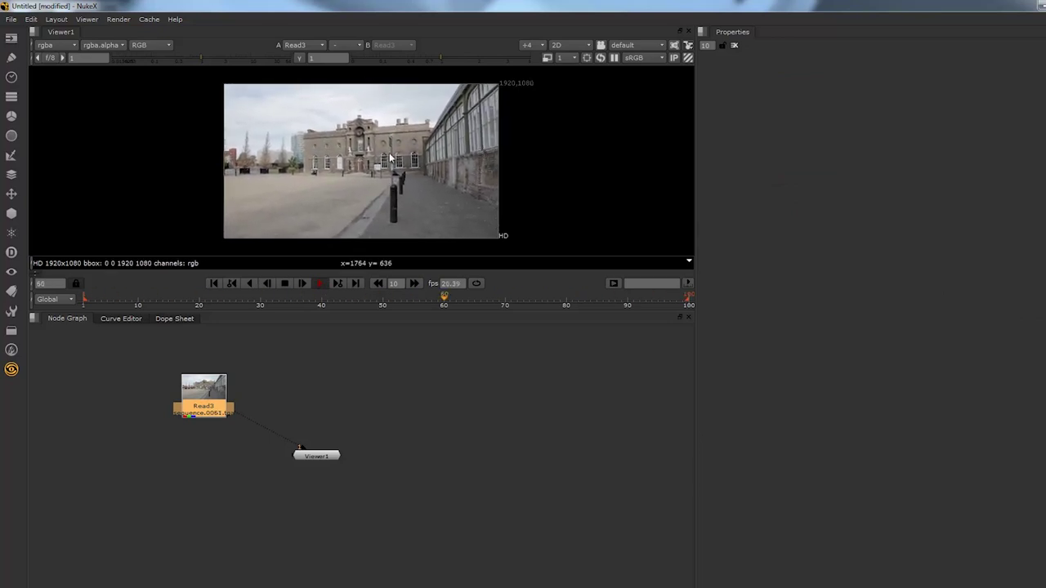
left_click(284, 283)
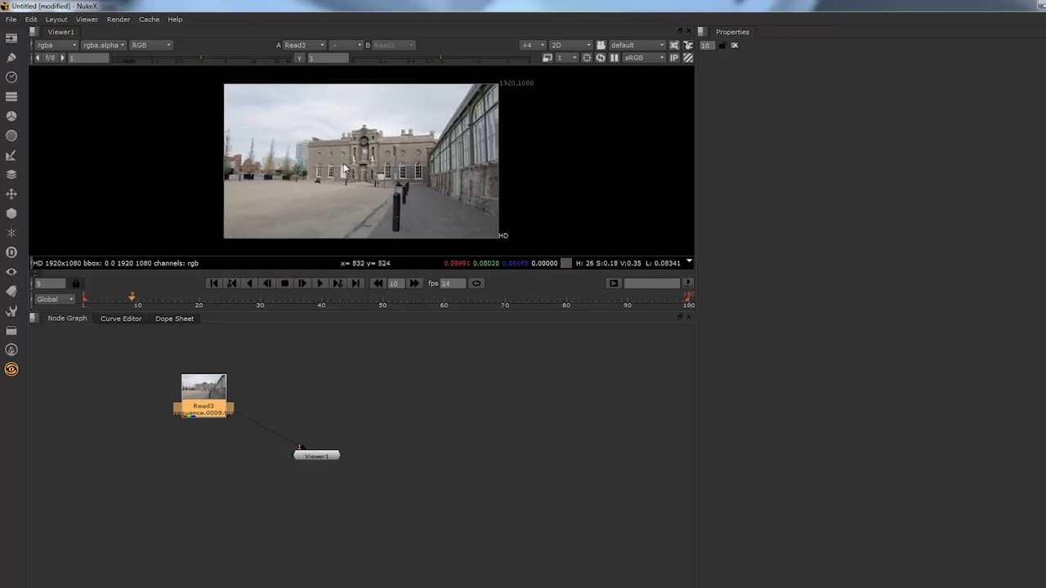
scroll(318, 156, "up", 2)
scroll(318, 156, "up", 4)
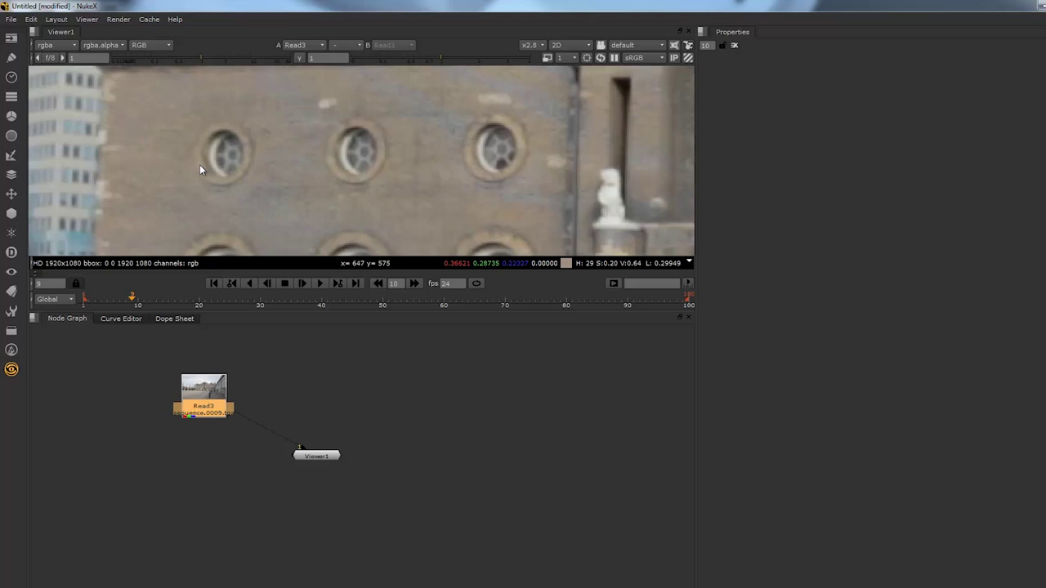
scroll(252, 155, "down", 2)
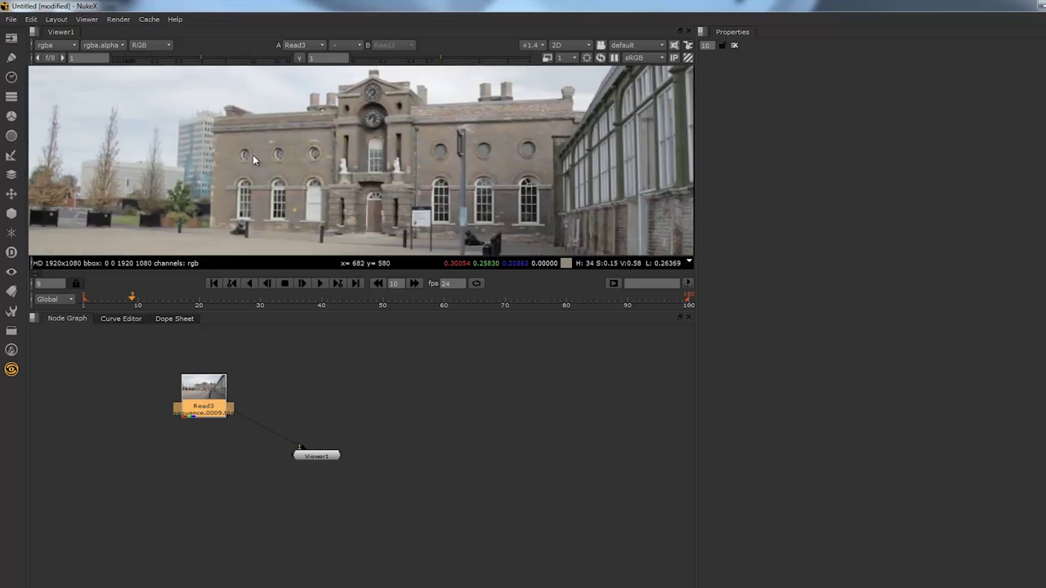
scroll(252, 154, "up", 1)
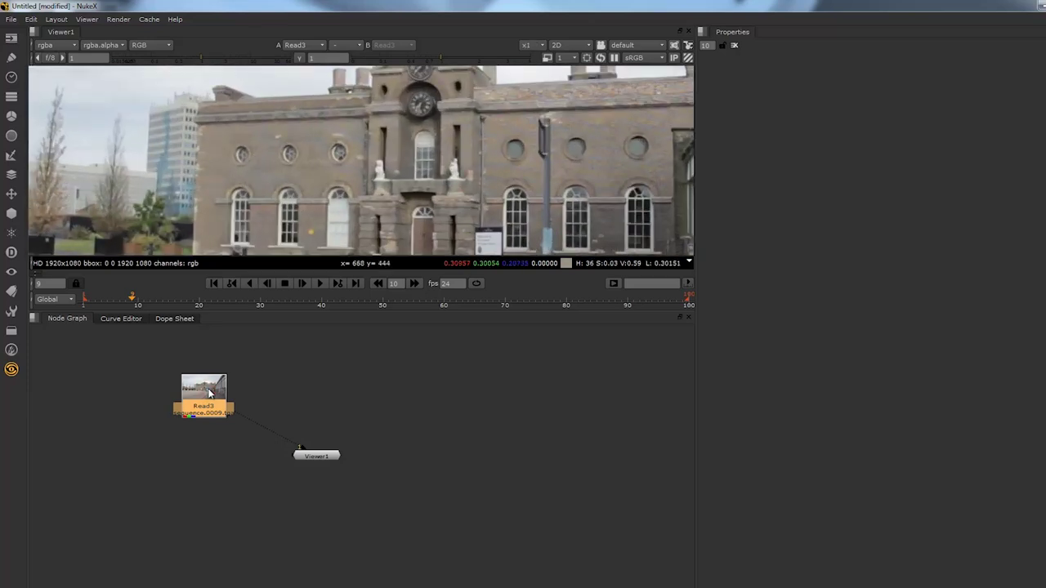
Step: Add a Tracker node beneath the Read3 node
key("Tab")
type("track")
key("Return")
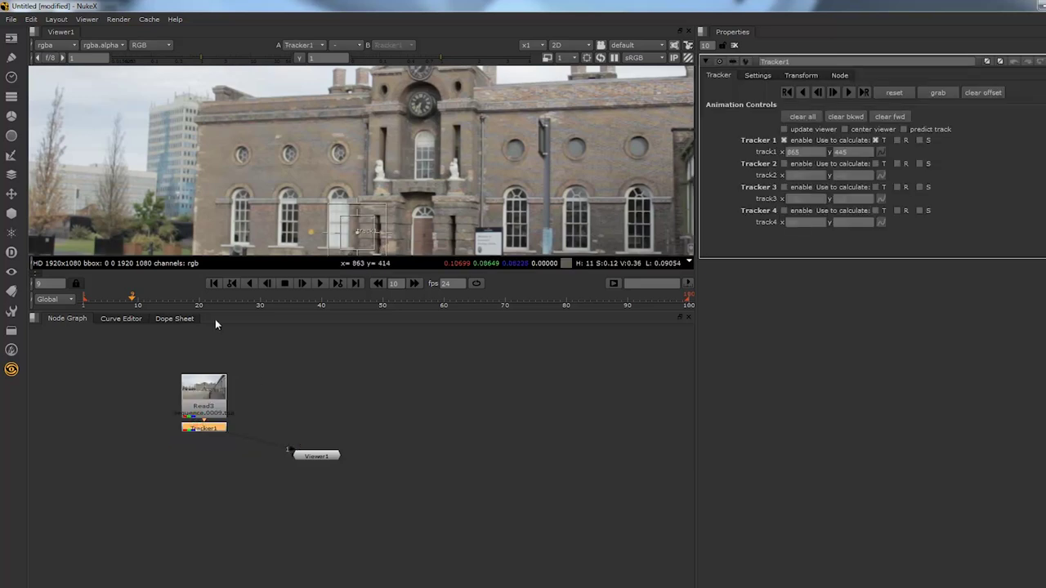
Step: At frame 1, place the track1 point on the facade's leftmost round window and track it forward through the shot
left_click(214, 282)
left_click_drag(357, 231, 251, 172)
scroll(377, 192, "up", 2)
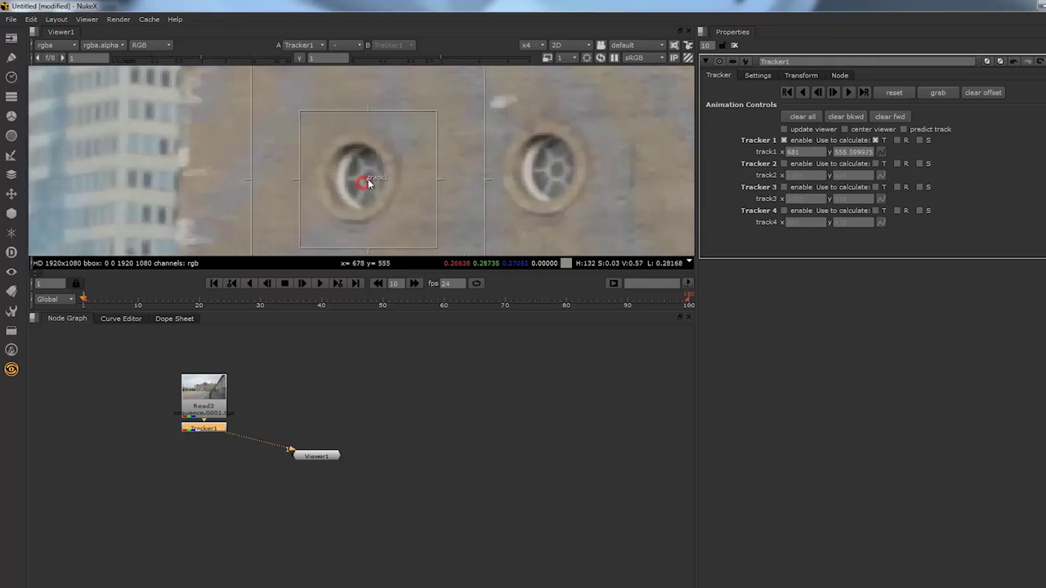
left_click_drag(368, 179, 368, 176)
left_click(848, 92)
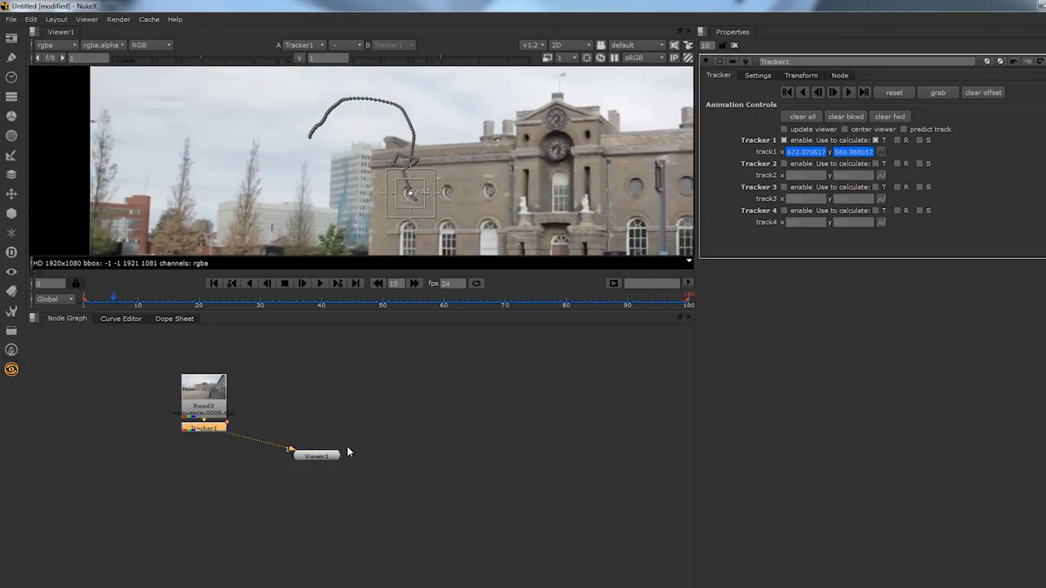
Step: Rearrange the node graph so Viewer1 sits below and beside Tracker1, and frame the Read3 and Tracker1 nodes
left_click_drag(327, 455, 155, 468)
left_click_drag(163, 352, 254, 472)
key("f")
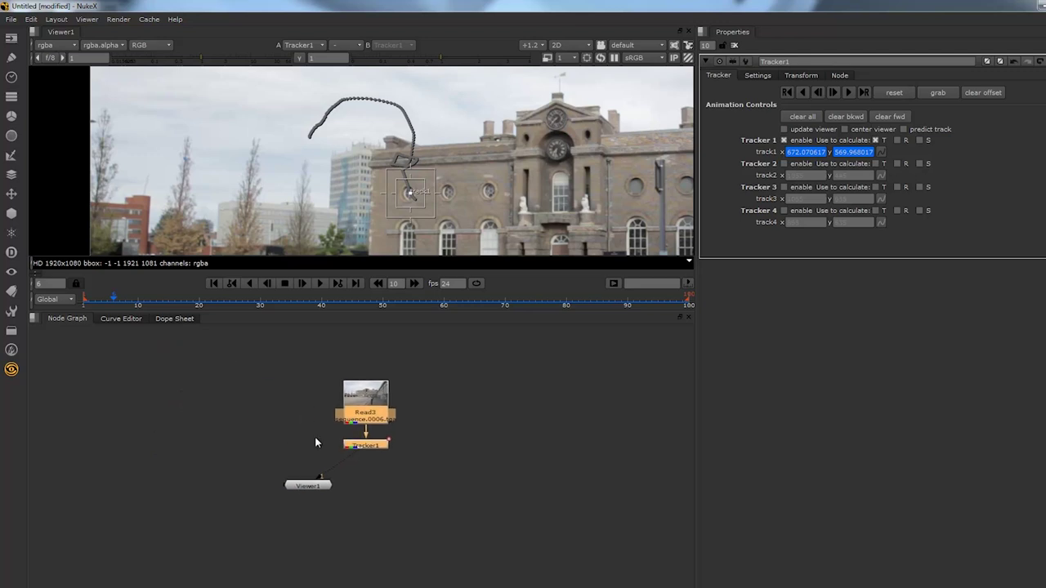
Step: Add an unconnected Roto node and place it beside the Read3 and Tracker1 nodes
key("o")
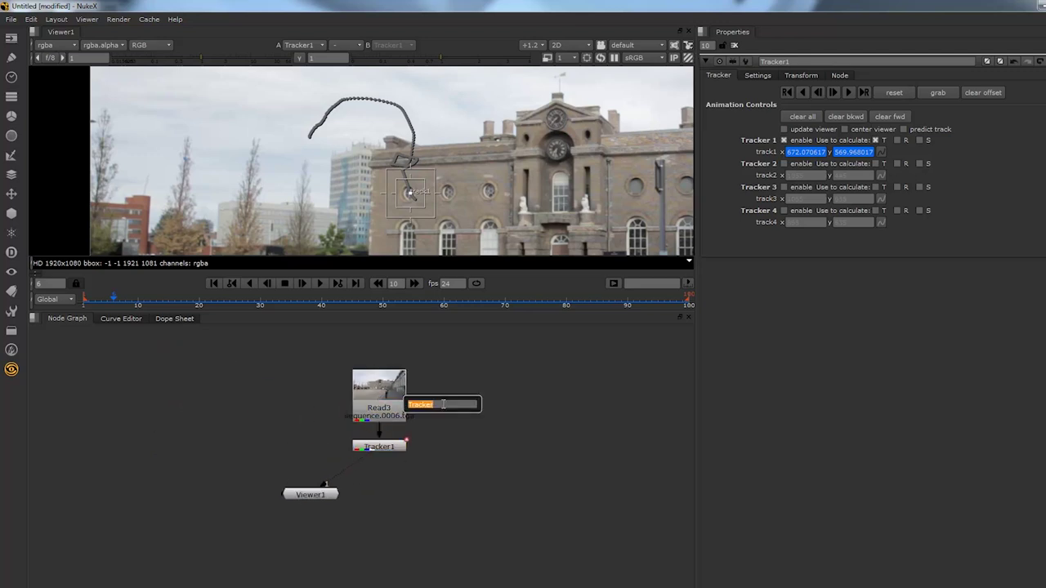
left_click(441, 406)
left_click_drag(442, 407, 496, 431)
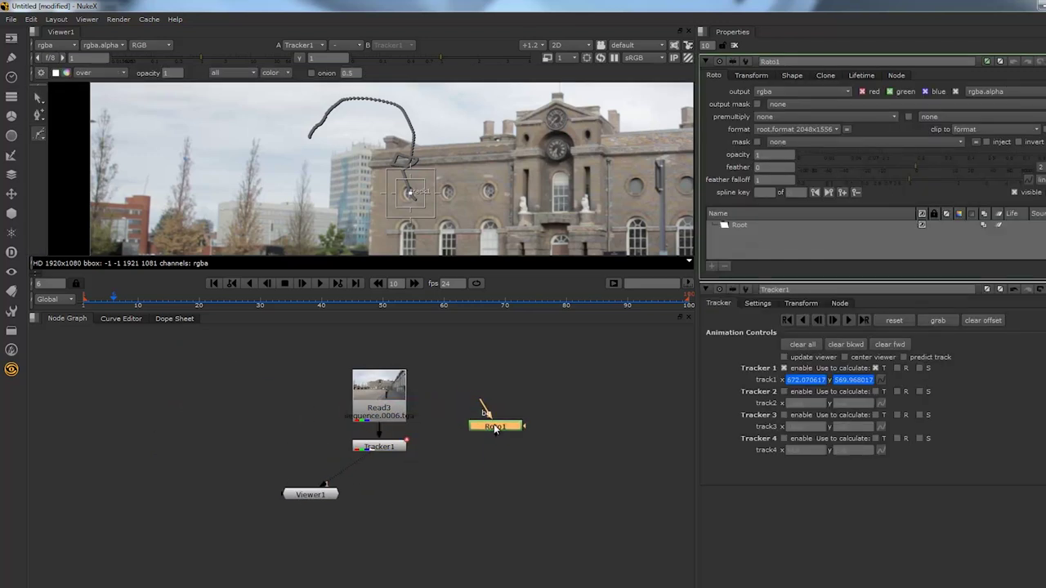
Step: Draw a closed Bezier shape around the leftmost round window at frame 6
scroll(417, 184, "up", 4)
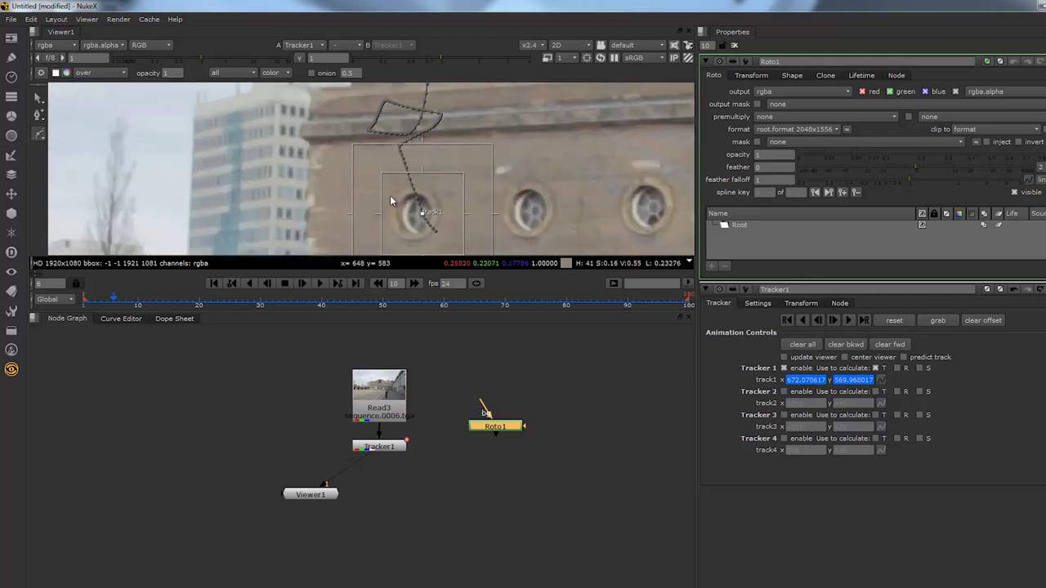
left_click(39, 134)
scroll(373, 193, "up", 2)
left_click_drag(431, 177, 452, 179)
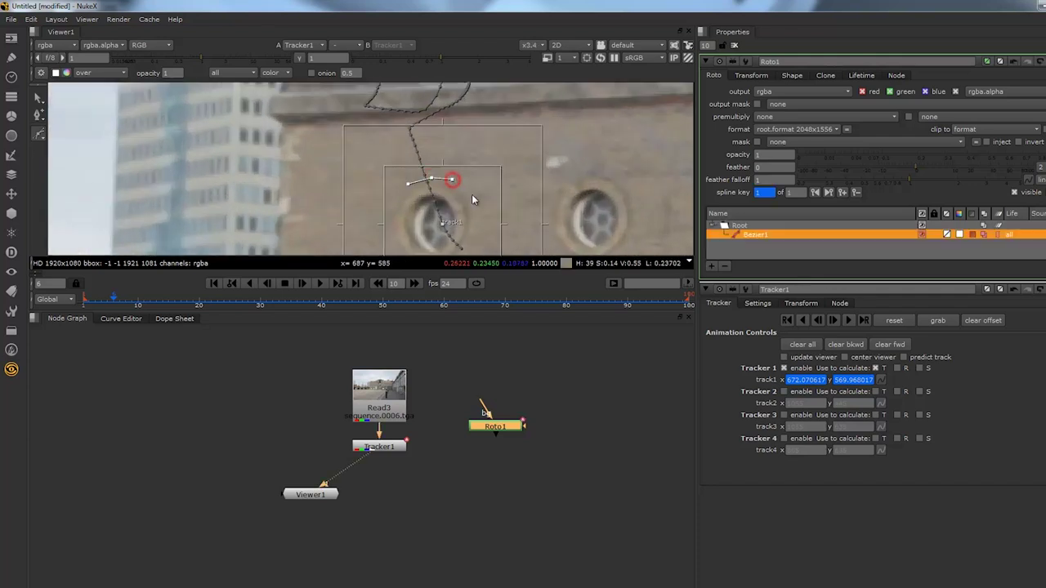
left_click(472, 194)
middle_click_drag(476, 217, 488, 180)
left_click(484, 191)
left_click(475, 217)
left_click(446, 236)
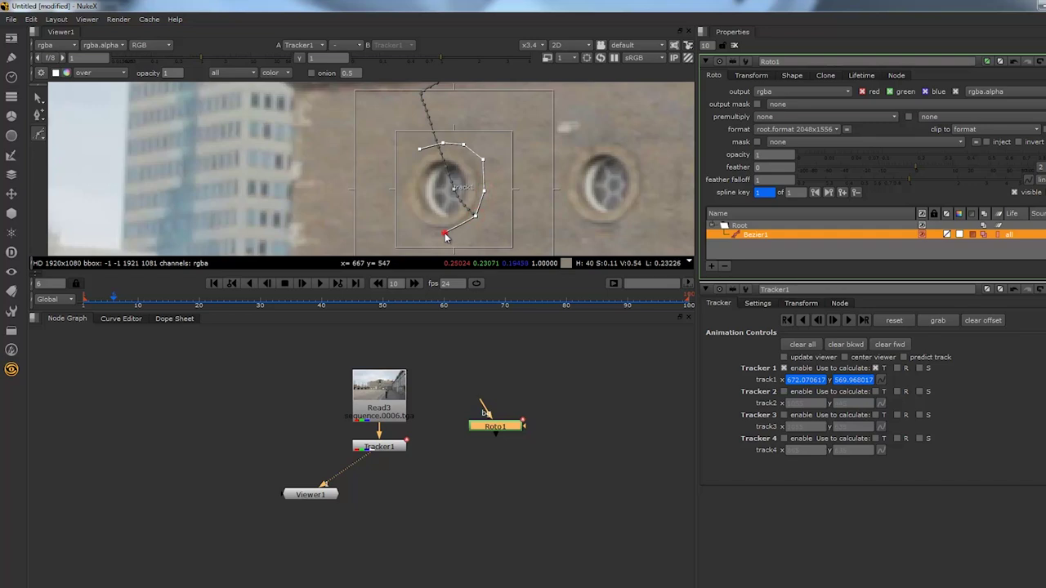
left_click(426, 232)
left_click(405, 221)
left_click(395, 189)
left_click(392, 172)
left_click(404, 160)
left_click(419, 148)
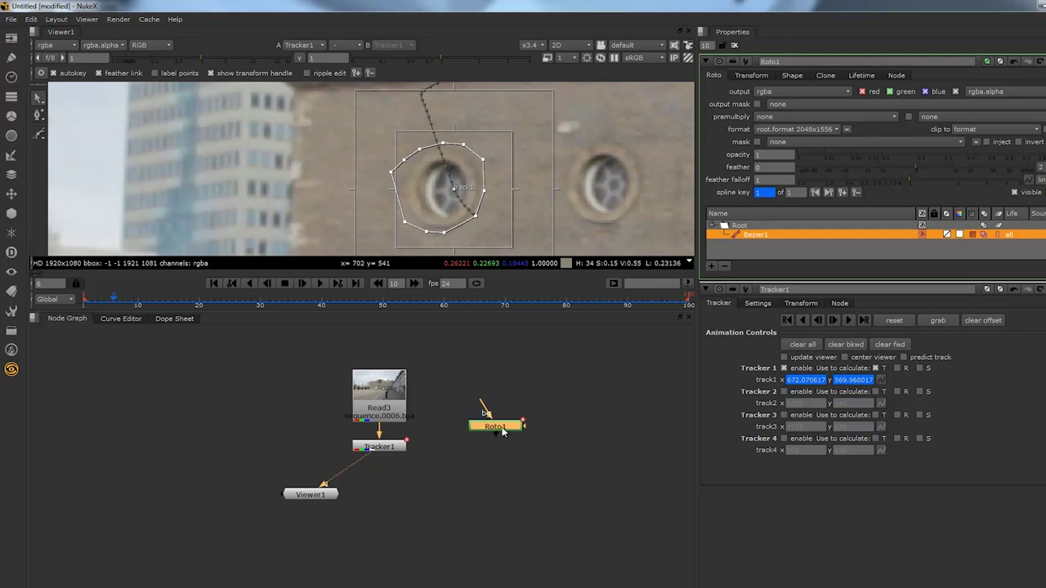
Step: Add a Blur node beneath Roto1 and show its output in the viewer
key("b")
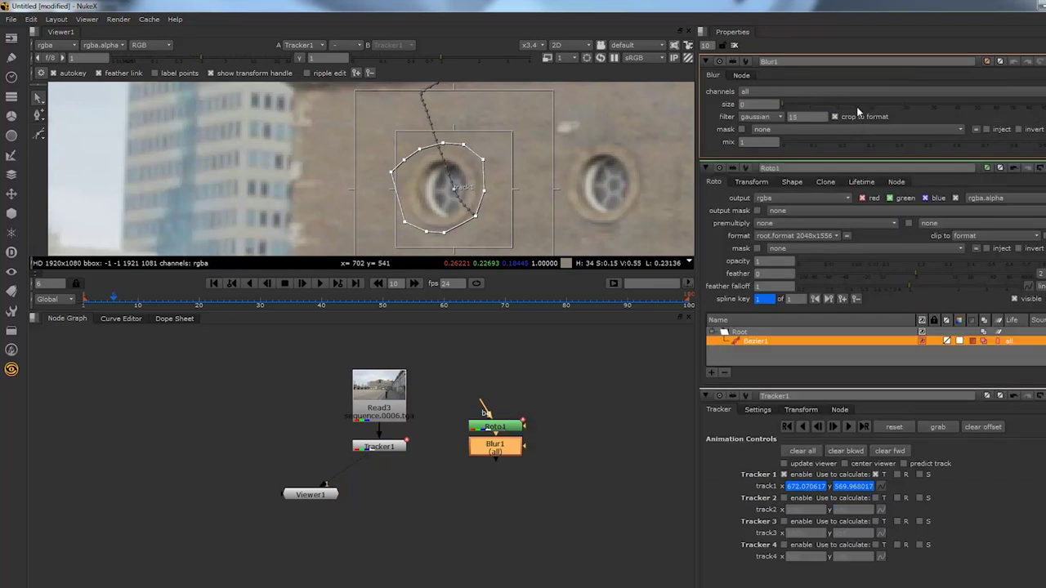
left_click(490, 426)
key("1")
left_click(495, 446)
key("1")
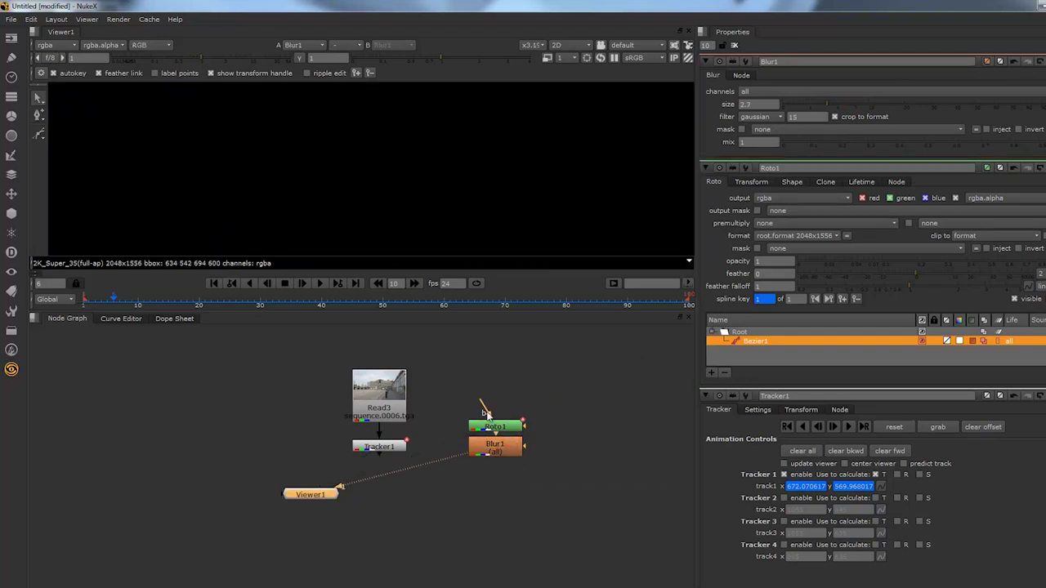
Step: Set the Blur1 size to 5.8 and the Roto1 feather to -1.8
left_click_drag(824, 106, 836, 103)
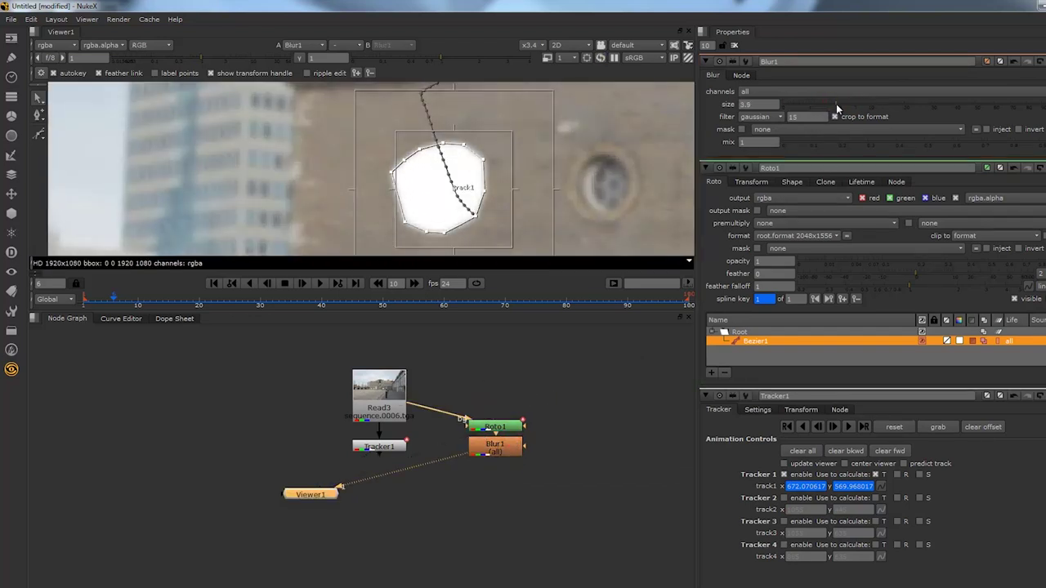
mouse_move(899, 276)
left_mouse_down()
mouse_move(913, 275)
mouse_move(900, 279)
left_mouse_up()
left_click(501, 455)
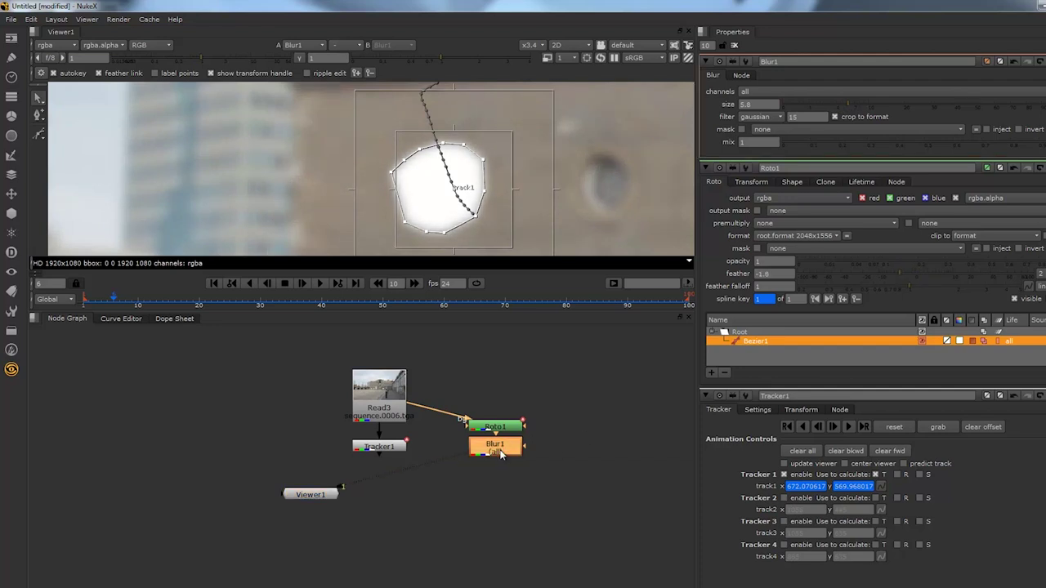
Step: Move Tracker1 below Blur1 and connect its input to Blur1 instead of Read3
left_click_drag(381, 452, 474, 496)
left_click_drag(415, 406, 521, 375)
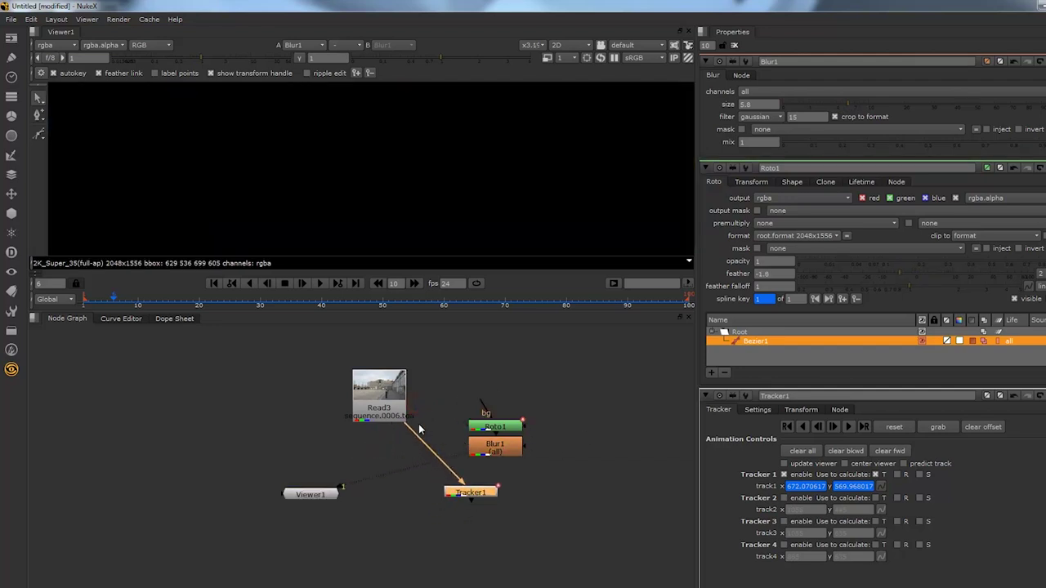
left_click_drag(406, 435, 495, 447)
left_click_drag(471, 493, 490, 482)
Step: Set Tracker1's transform mode to match-move
double_click(491, 483)
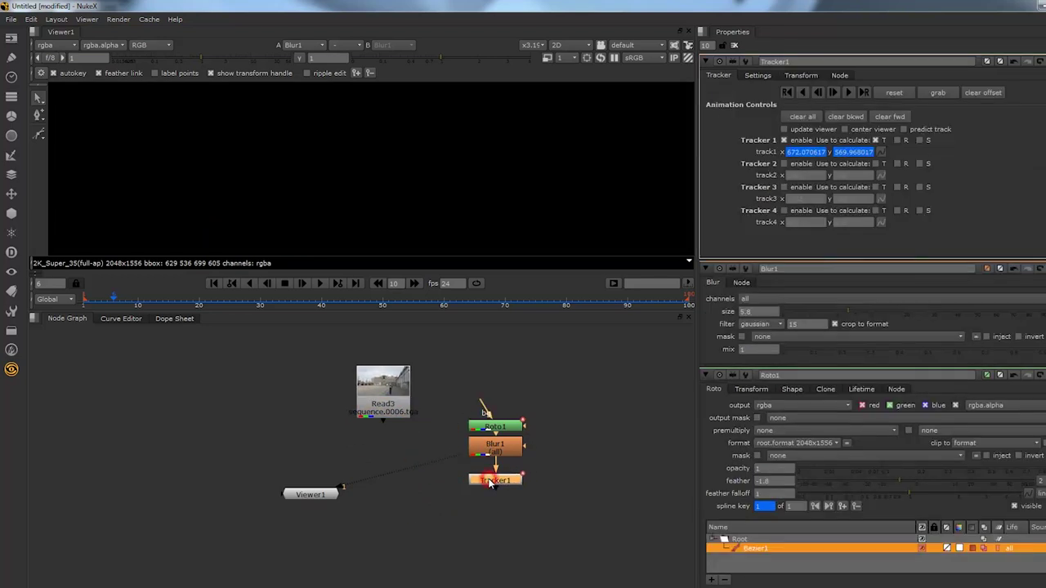
left_click(803, 76)
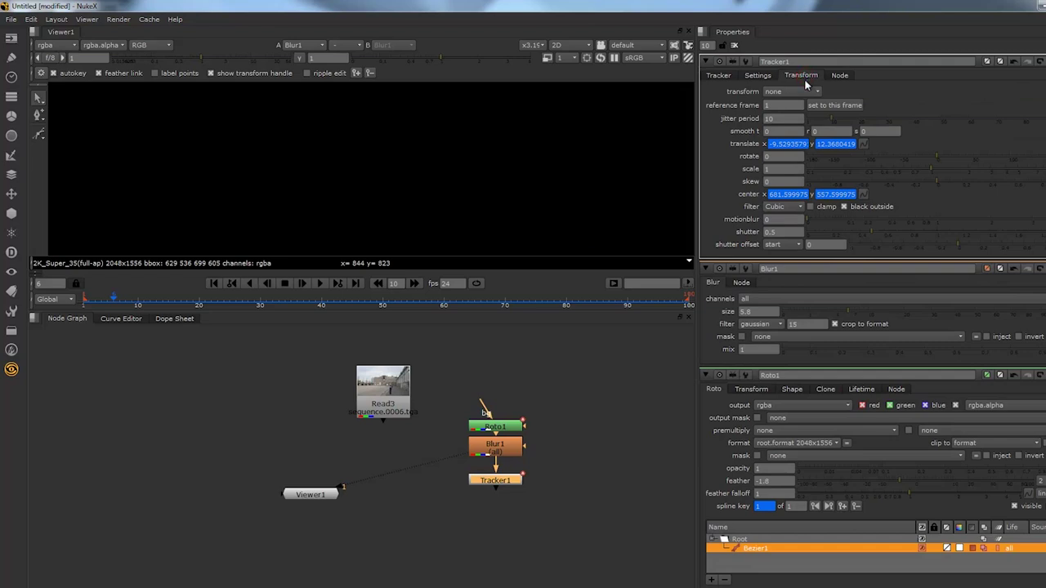
left_click(803, 94)
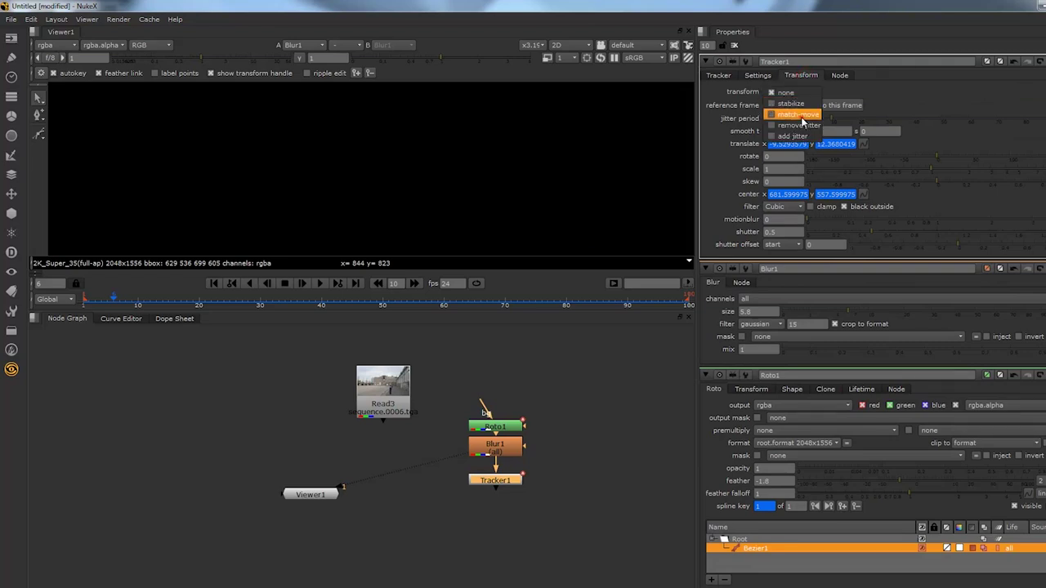
left_click(803, 118)
Step: Move Viewer1 down to make room and add a Transform node and a Keymix node above it
left_click_drag(311, 495, 349, 564)
key("Tab")
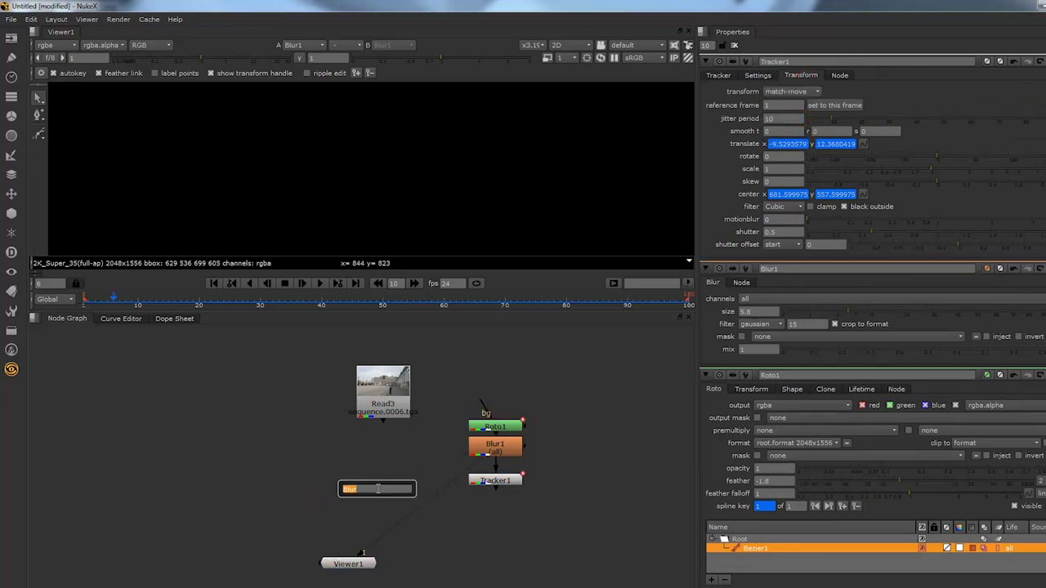
type("tr")
key("Return")
key("Tab")
type("key")
key("Return")
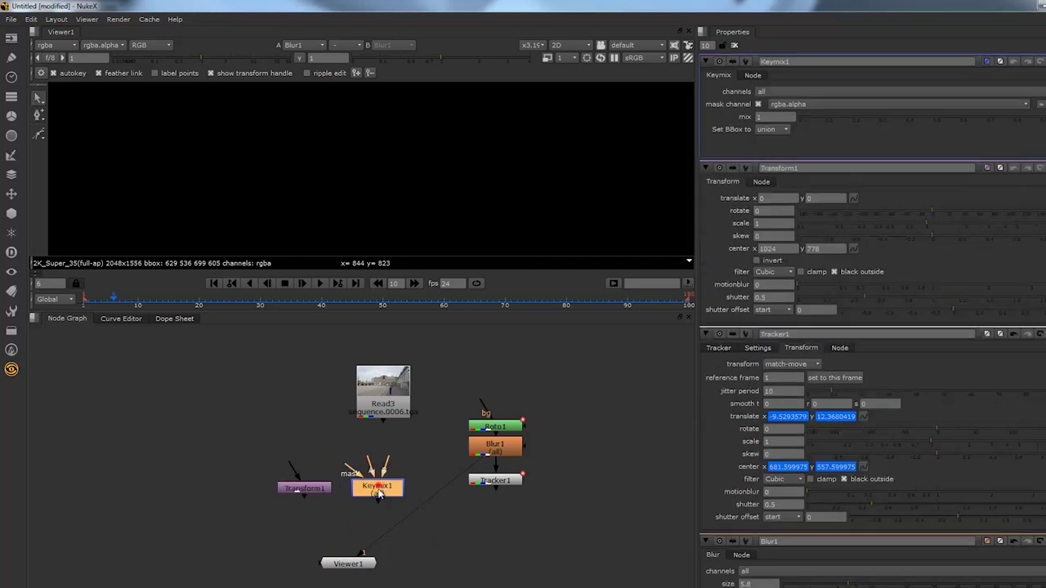
Step: Connect Keymix1's A input to Transform1, B to Read3 and mask to Tracker1, and view the Keymix1 output
left_click_drag(379, 494, 375, 500)
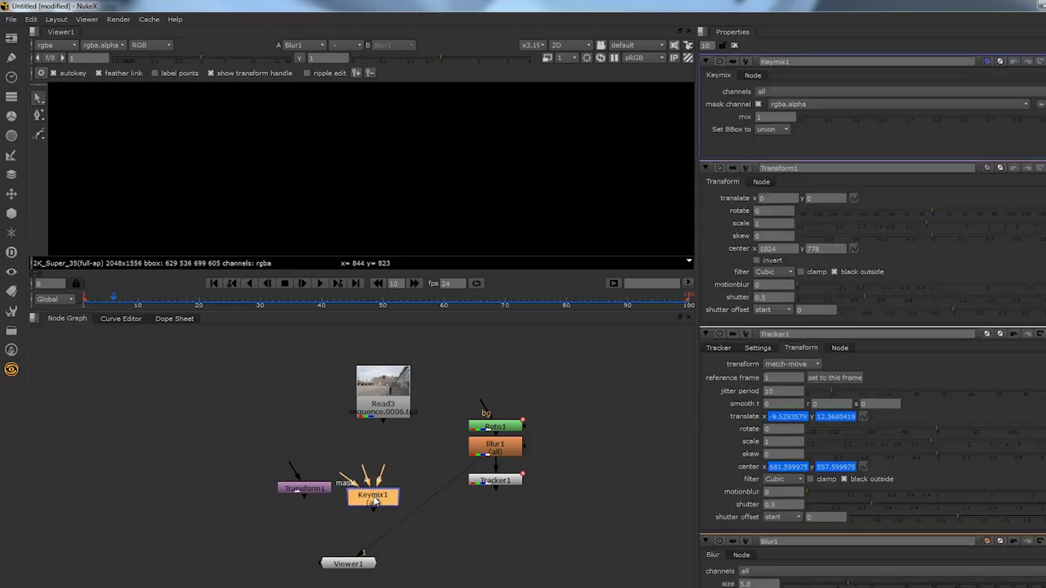
left_click_drag(367, 478, 310, 489)
left_click_drag(379, 500, 392, 406)
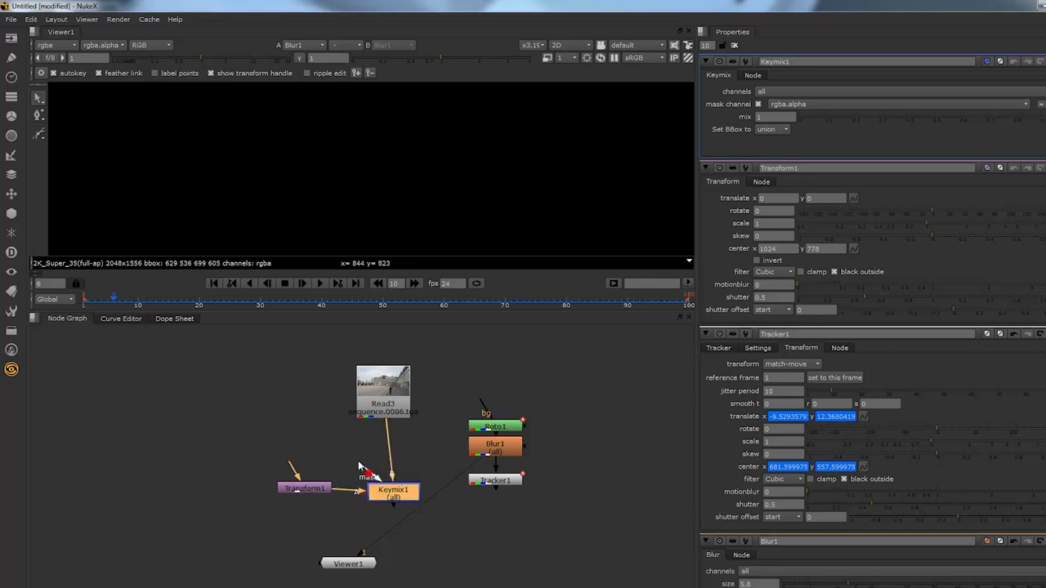
left_click_drag(367, 472, 495, 481)
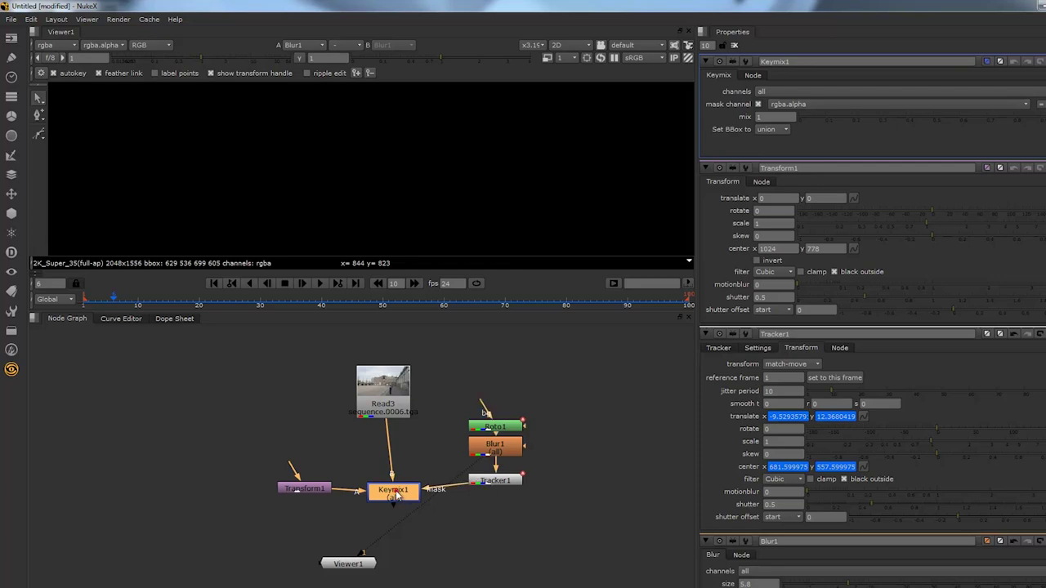
key("1")
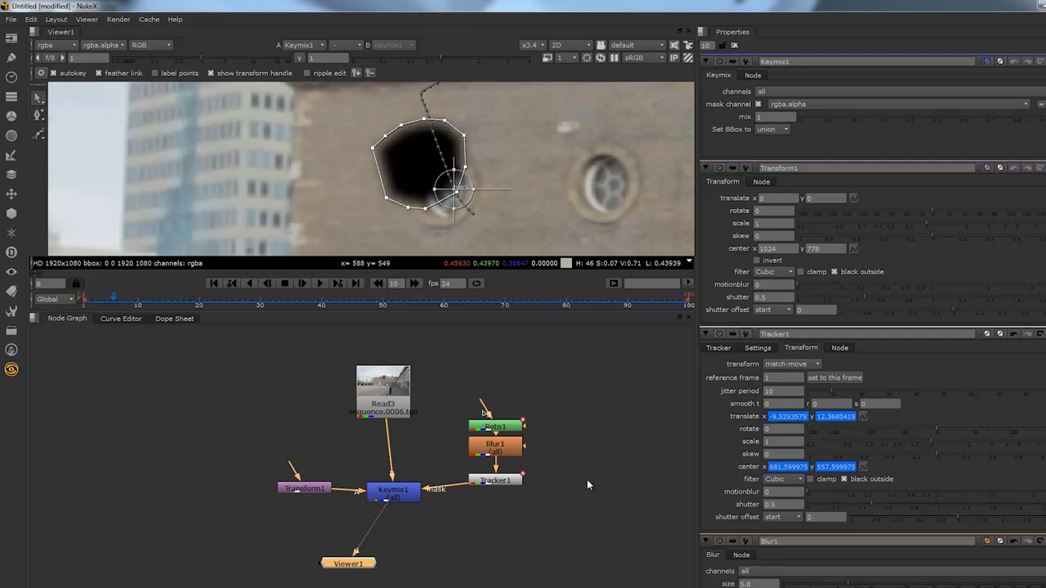
Step: Set Tracker1's reference frame to 6
double_click(488, 482)
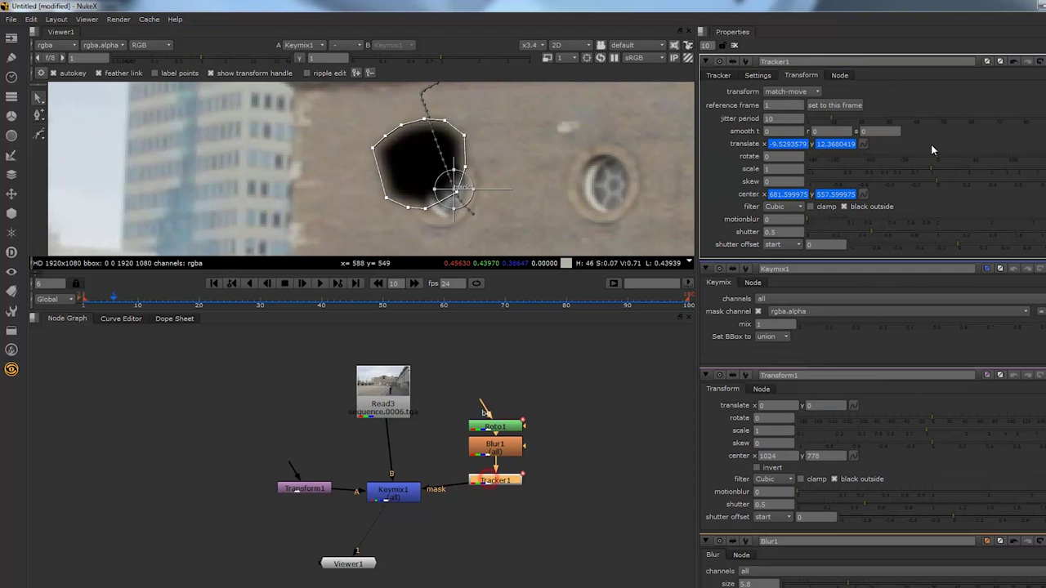
left_click(789, 106)
type("6")
key("Return")
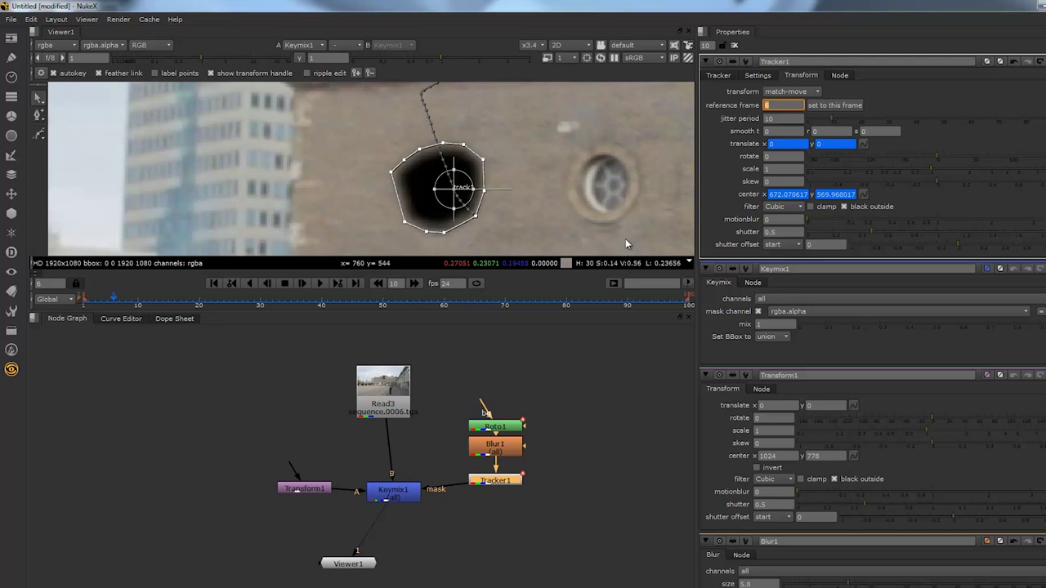
Step: Connect Transform1's input to Read3 and set its translate x to 10
left_click(392, 495)
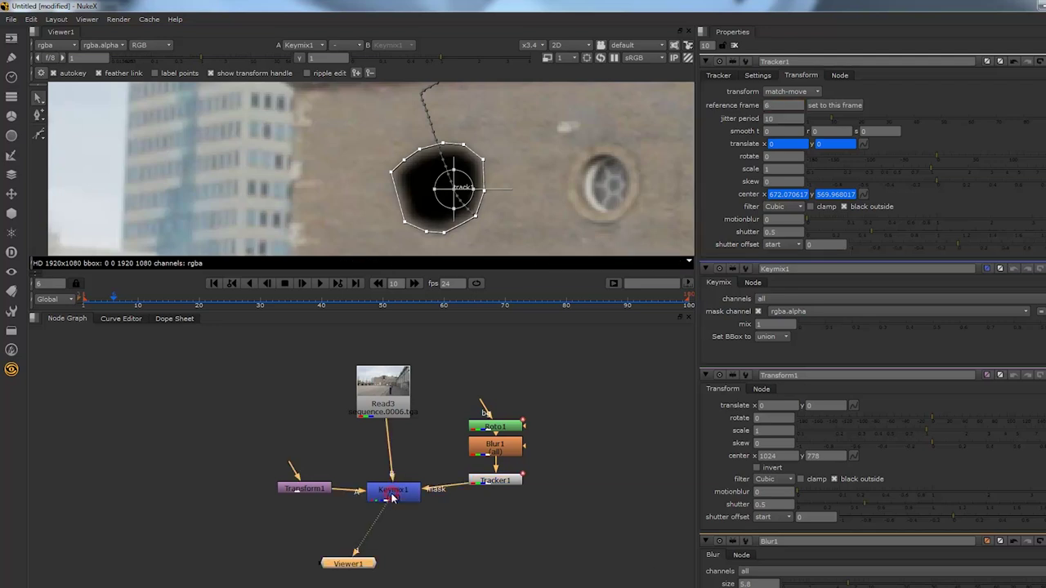
left_click_drag(299, 488, 388, 395)
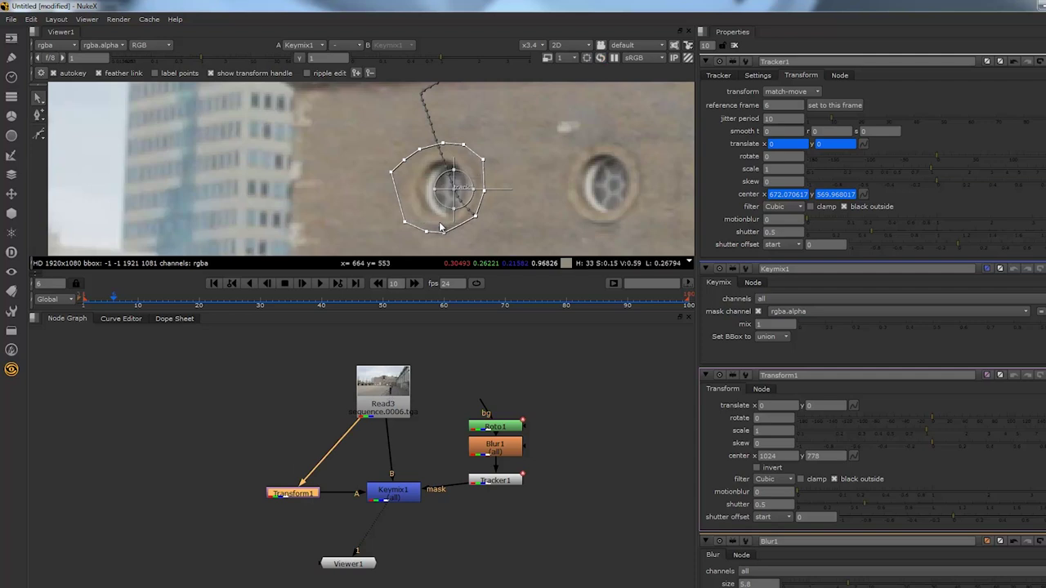
double_click(294, 493)
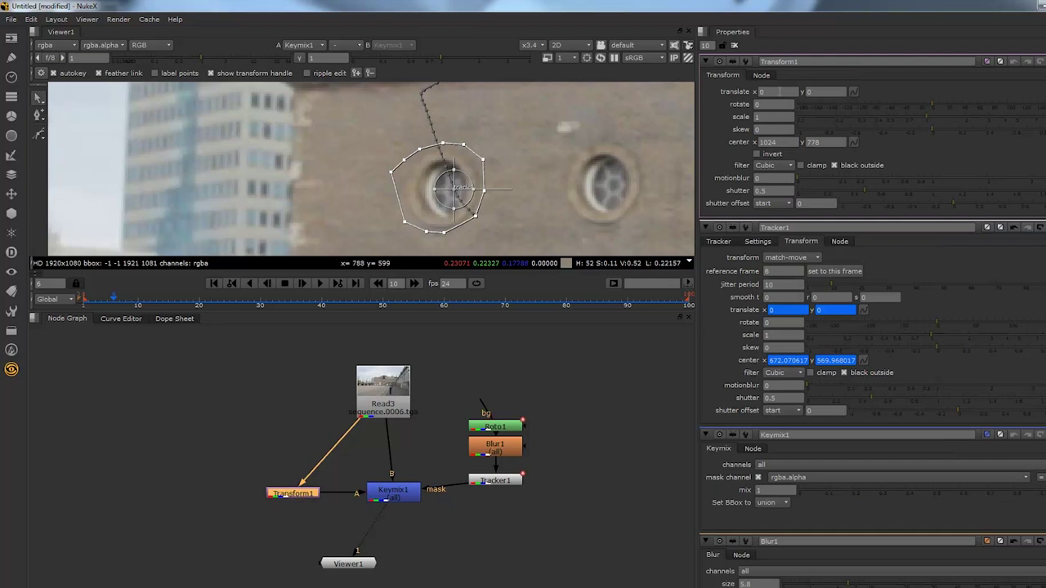
left_click(779, 92)
key("Return")
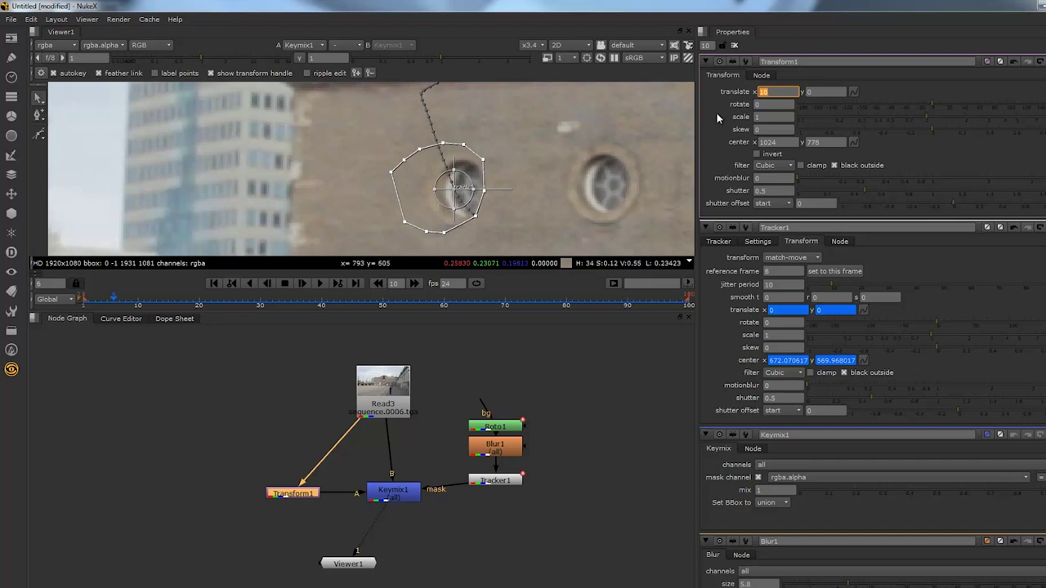
Step: Try translate x values of 20, 100 and 50 on Transform1 to find clean wall for the patch
type("0")
key("Return")
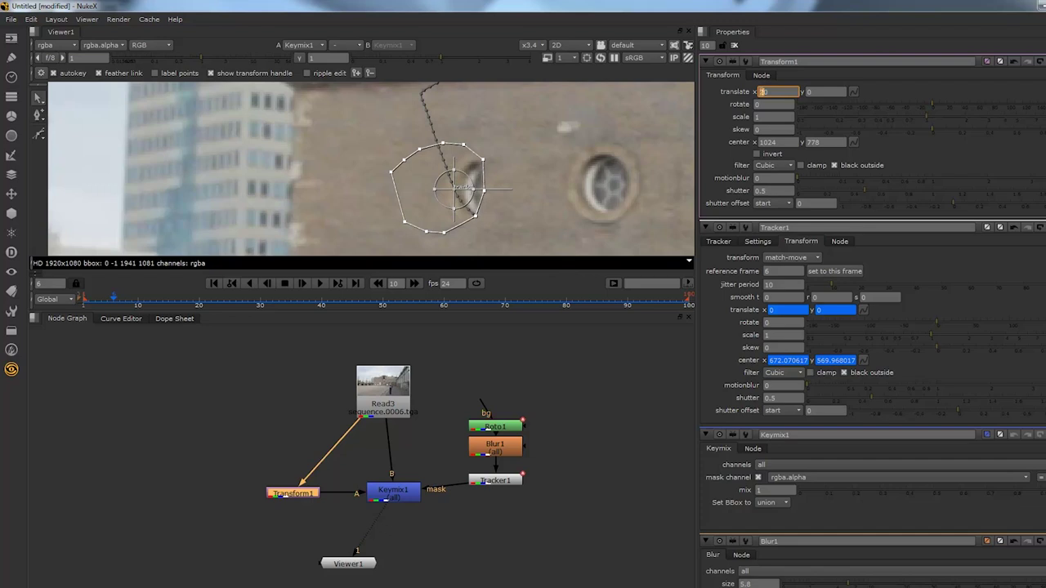
type("100")
key("Return")
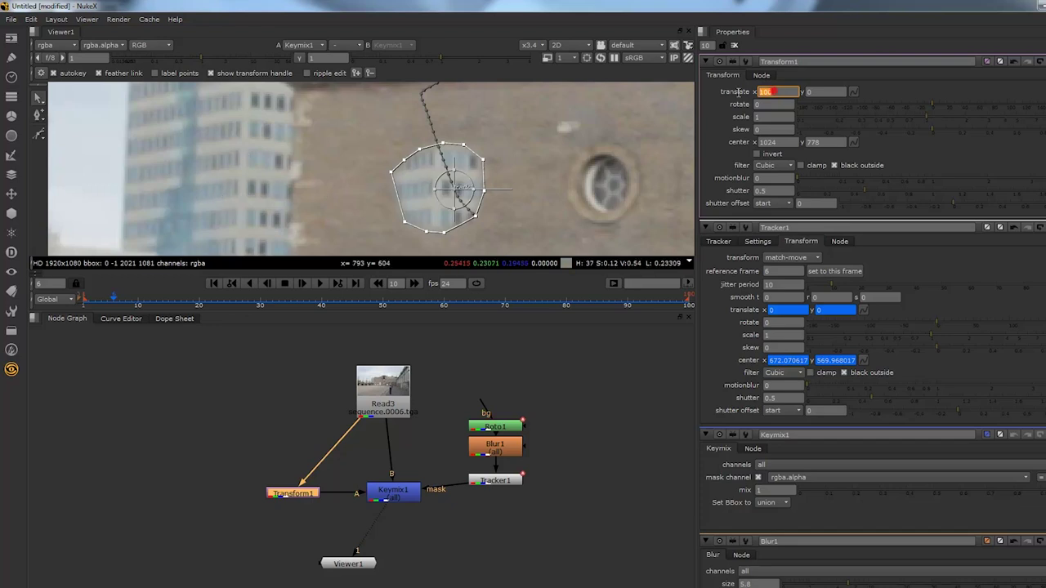
type("0")
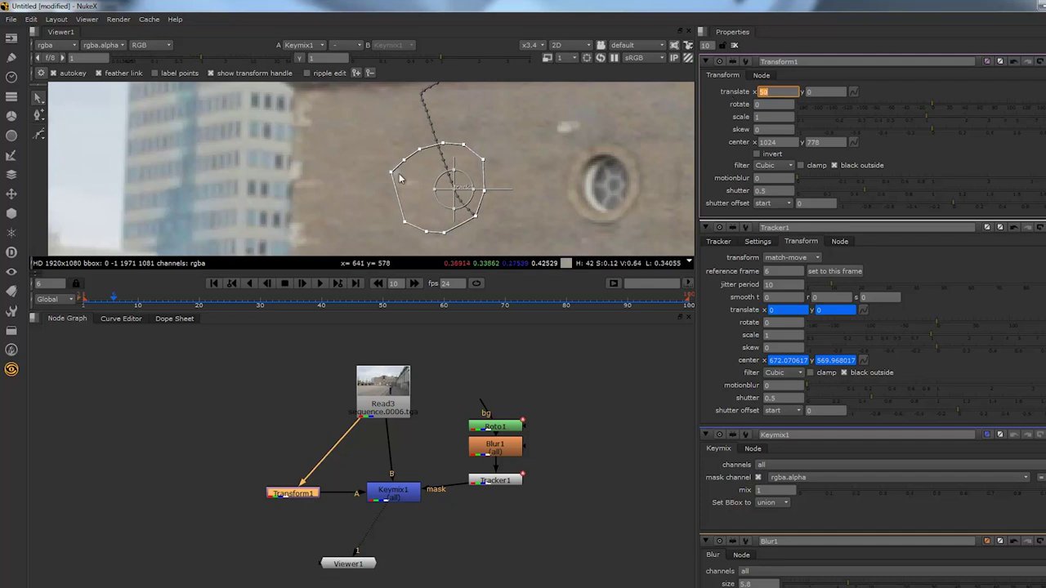
Step: Set Transform1's translate x to 45
left_click(776, 91)
key("BackSpace")
key("BackSpace")
type("45")
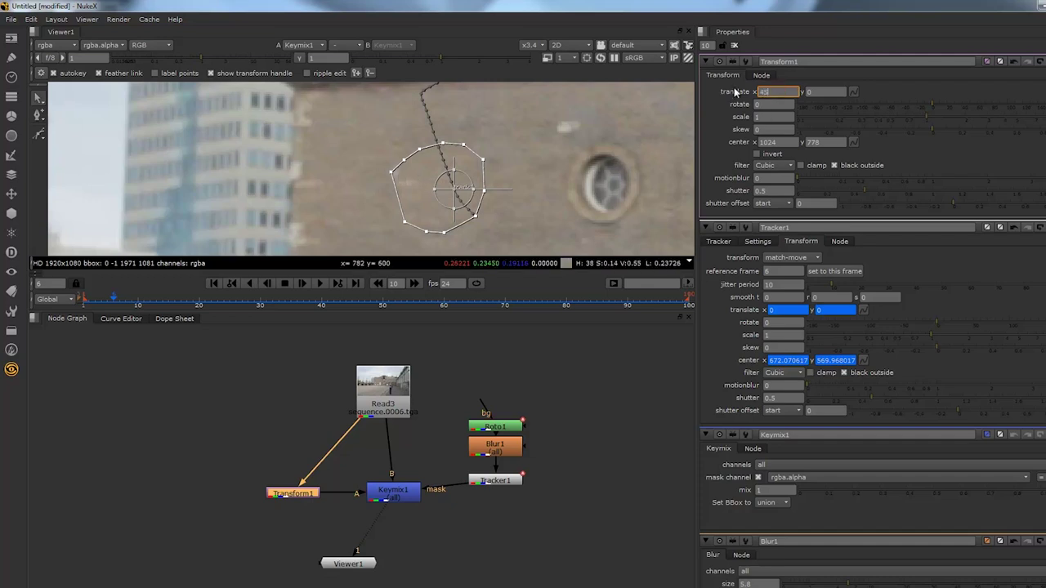
key("Return")
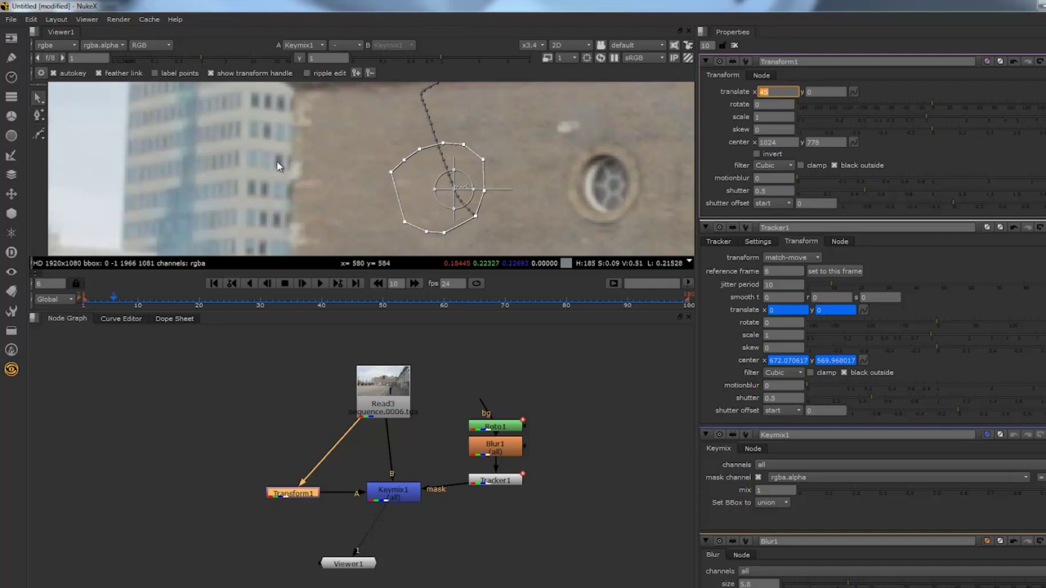
Step: Play the keymixed footage, and replay it from frame 1 with the whole building in view to check the patch
left_click(319, 283)
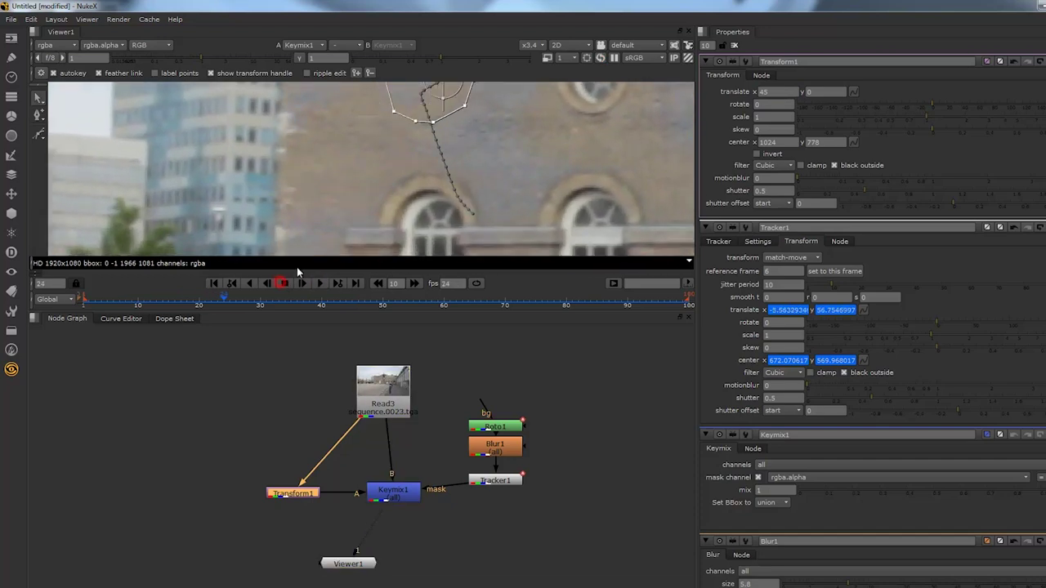
scroll(326, 167, "down", 5)
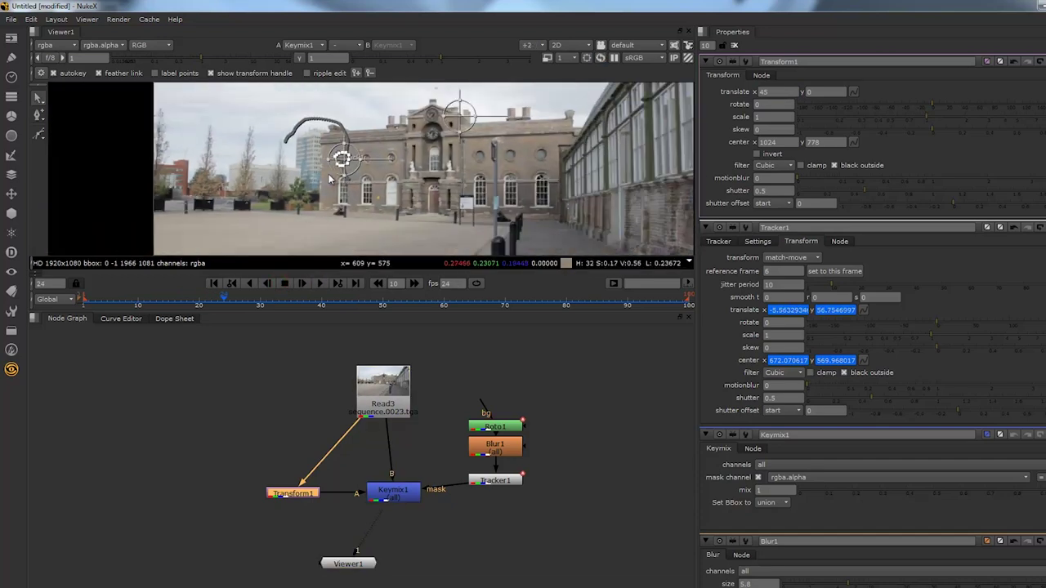
scroll(330, 175, "down", 3)
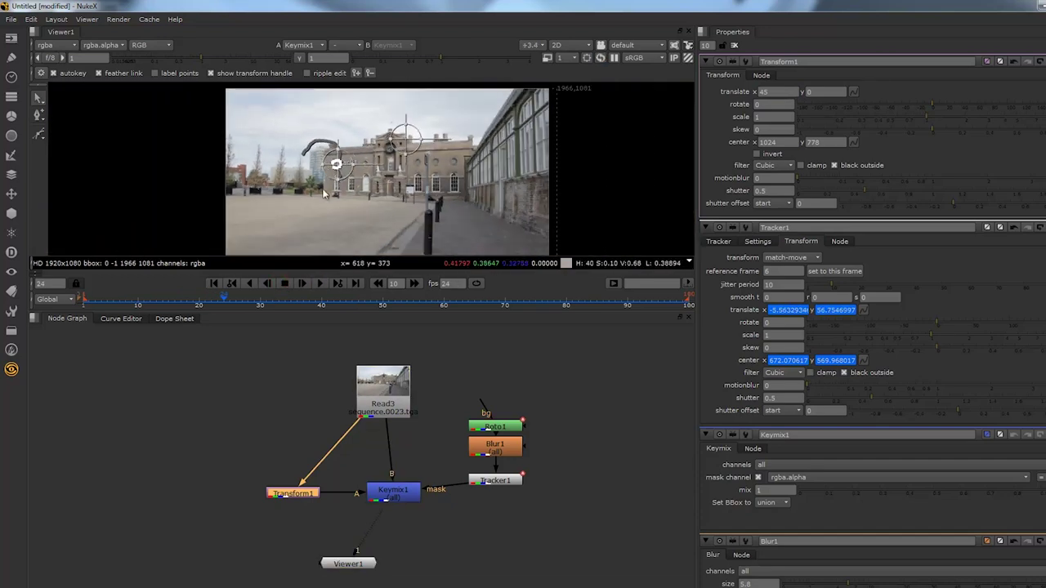
scroll(325, 194, "up", 2)
left_click(211, 284)
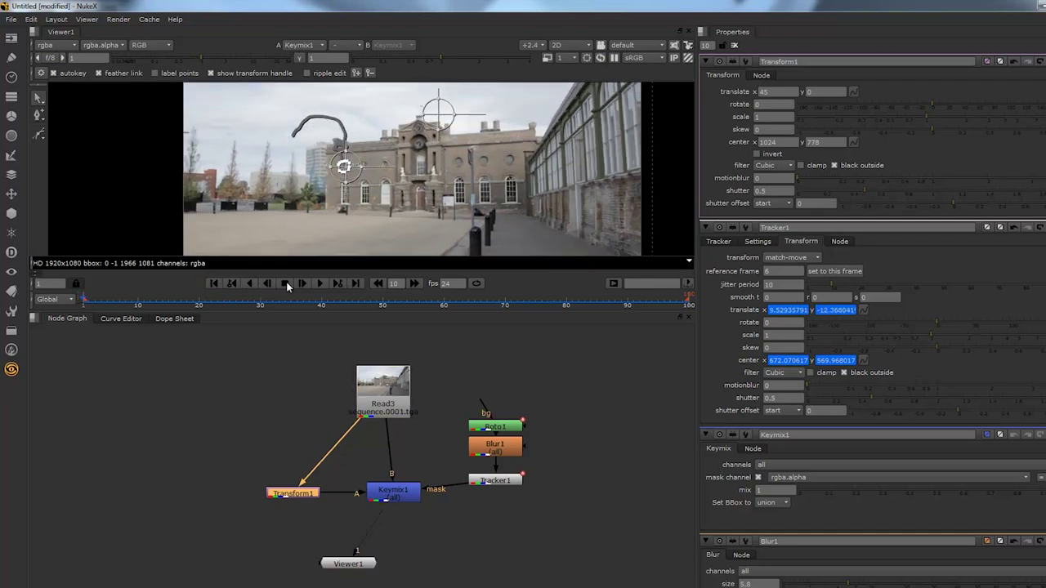
left_click(317, 283)
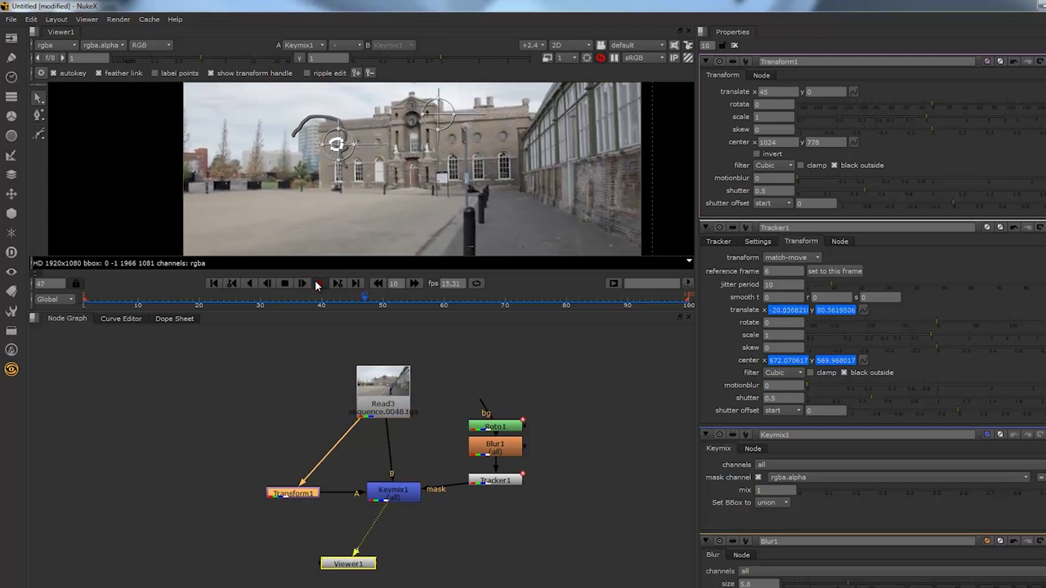
left_click(285, 284)
Step: Scrub to early, middle and late frames close up on the roto mask to examine how the wall patch follows the building
scroll(309, 142, "up", 5)
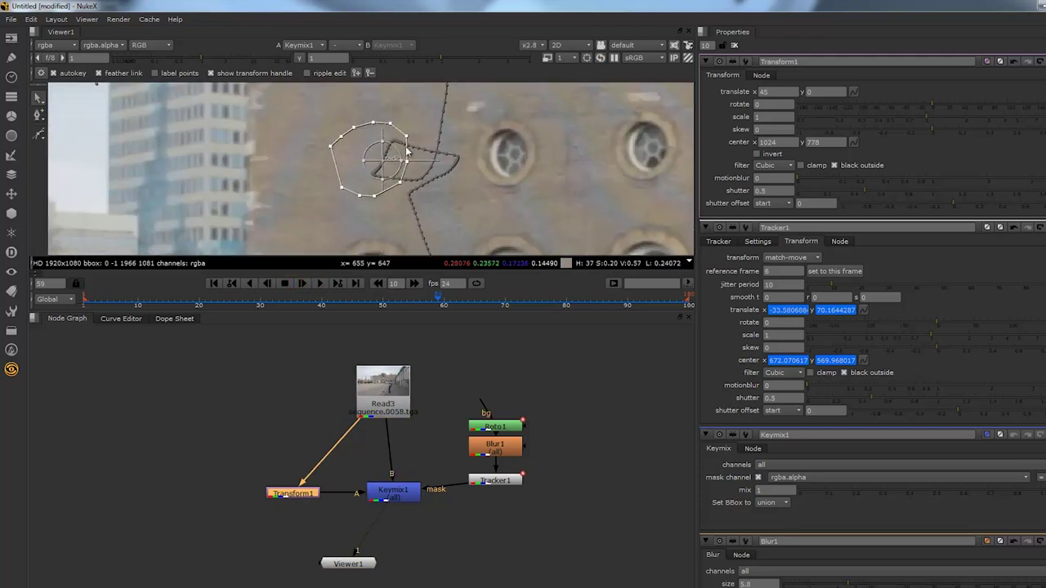
scroll(359, 173, "up", 4)
left_click(229, 299)
scroll(310, 180, "down", 4)
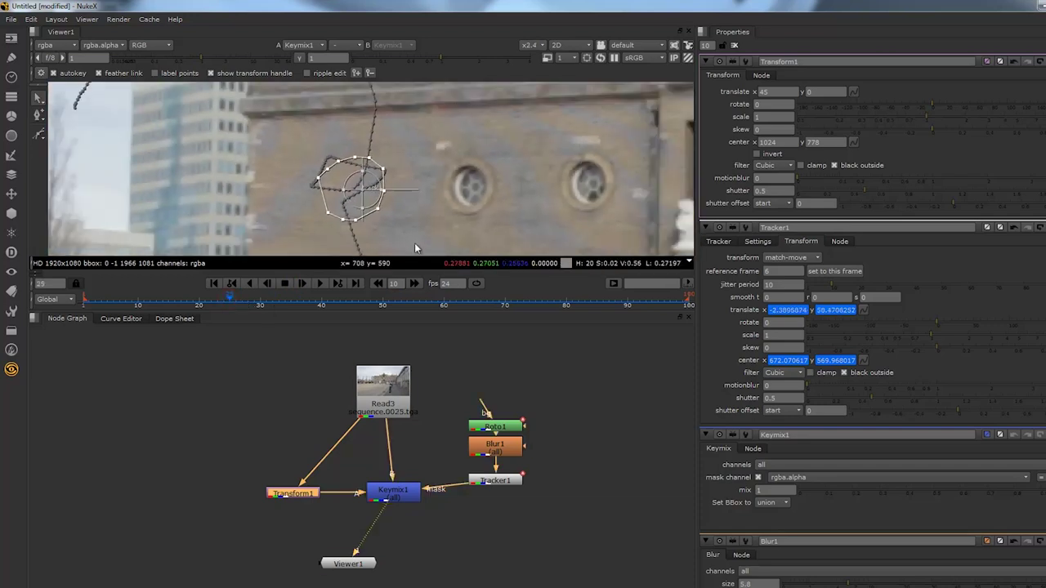
left_click(404, 301)
left_click(332, 298)
left_click(242, 299)
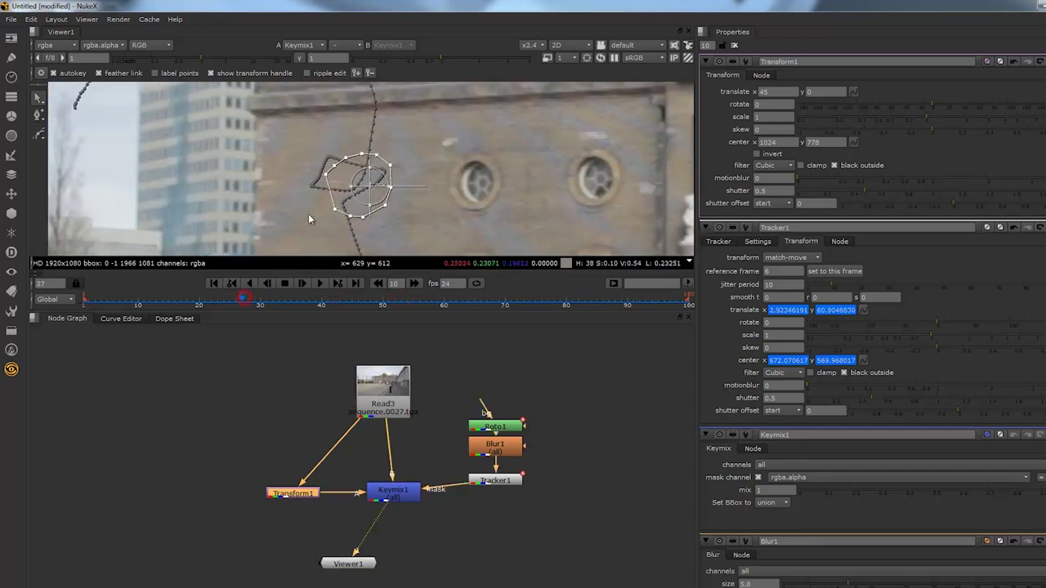
left_click(554, 304)
left_click(613, 299)
scroll(491, 204, "down", 3)
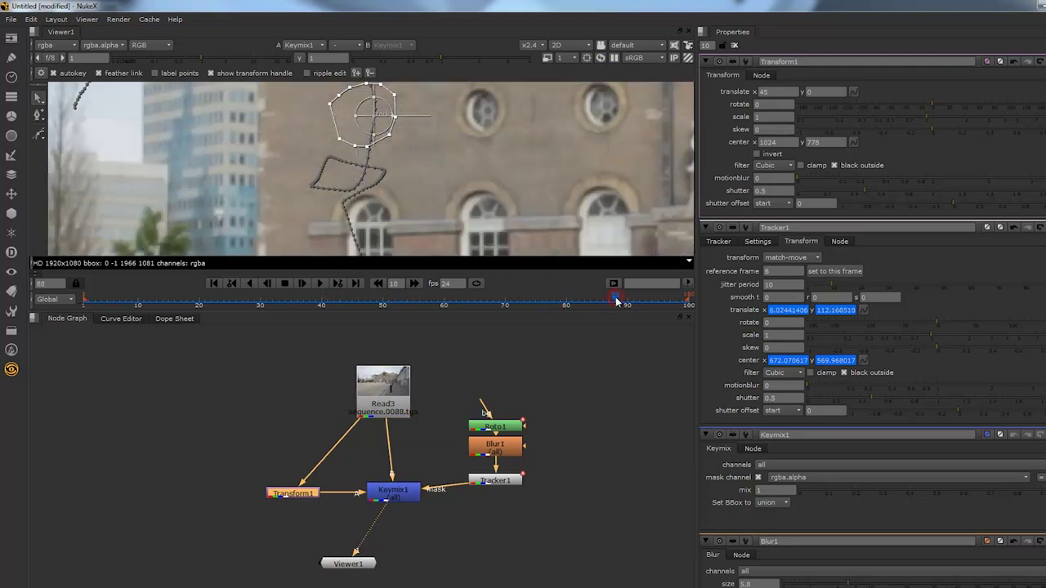
middle_click_drag(416, 195, 479, 227)
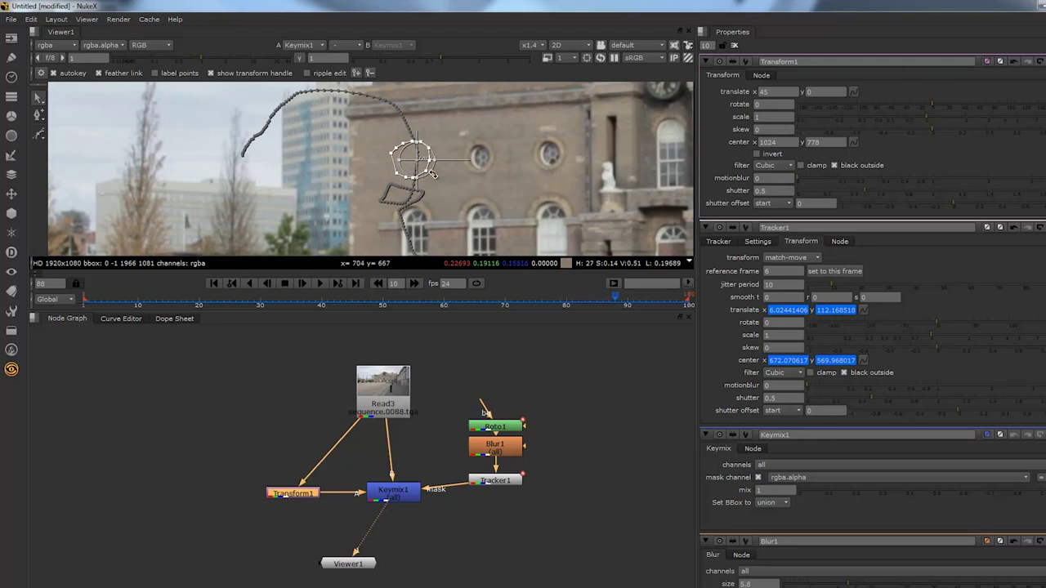
left_click(108, 304)
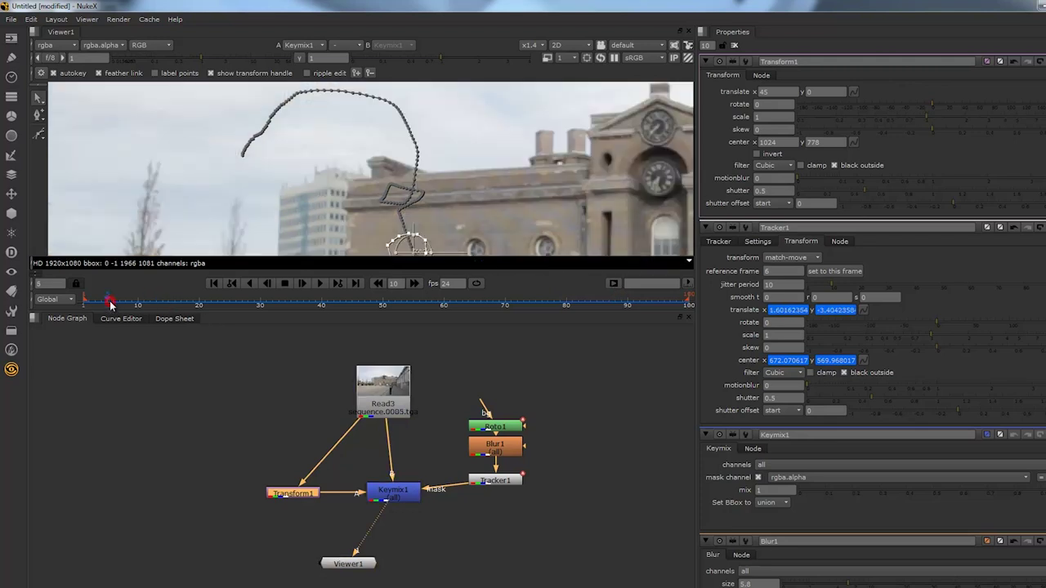
scroll(287, 187, "down", 1)
scroll(347, 230, "up", 6)
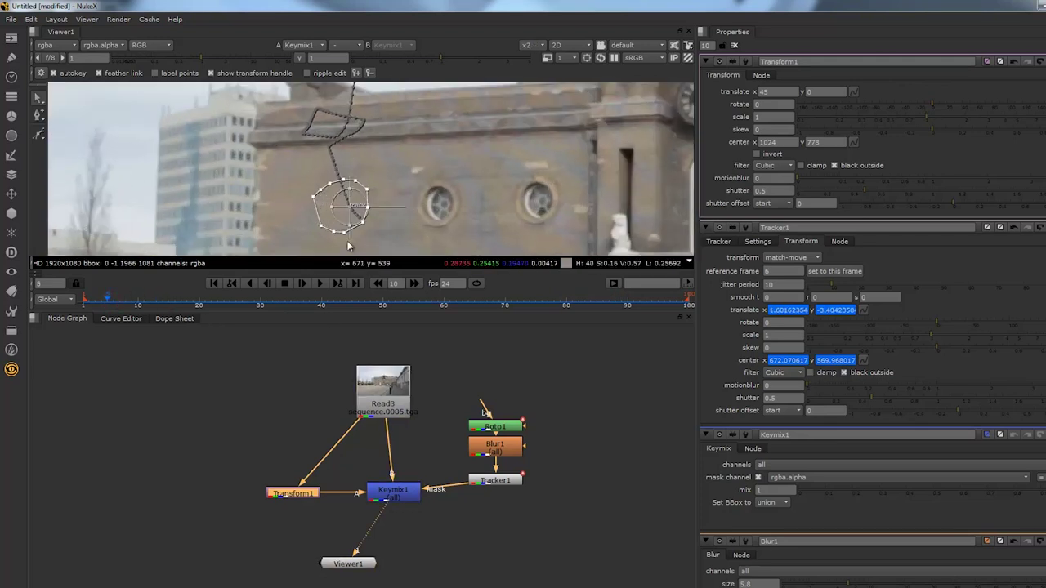